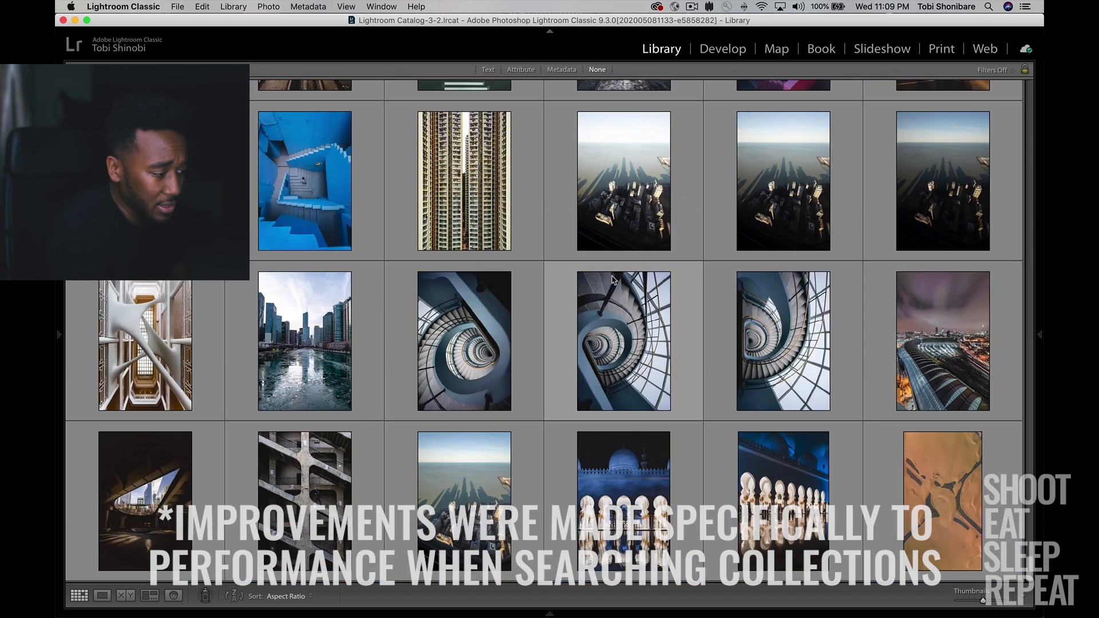
Browse through the photo thumbnails in the library grid.
{"action": "scroll", "coordinate": [612, 279], "scroll_direction": "up", "scroll_amount": 20}
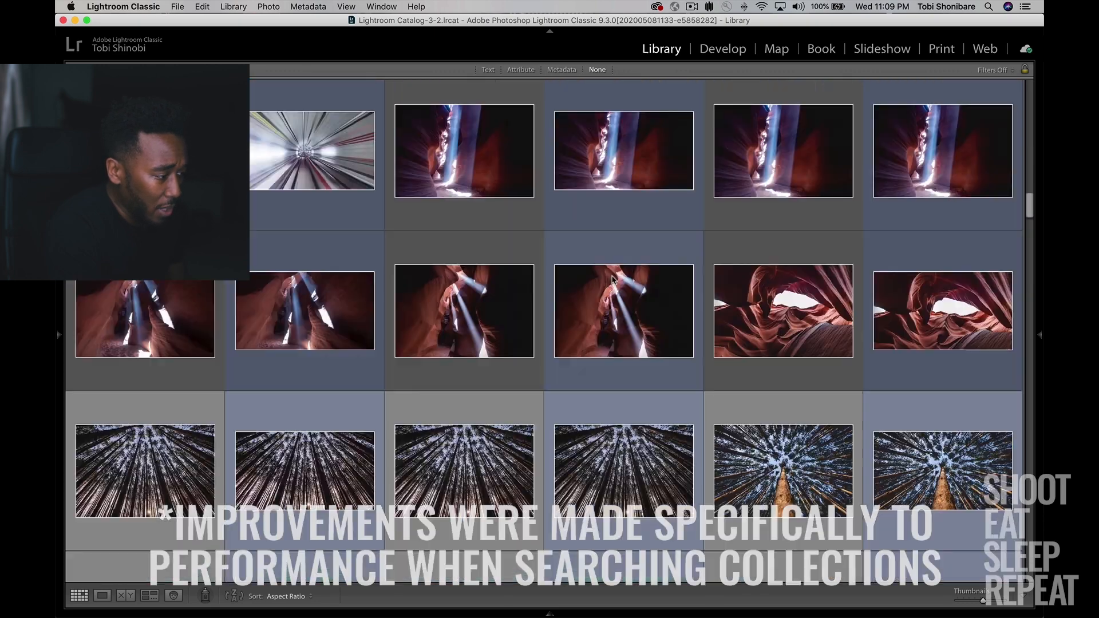
{"action": "scroll", "coordinate": [612, 278], "scroll_direction": "down", "scroll_amount": 20}
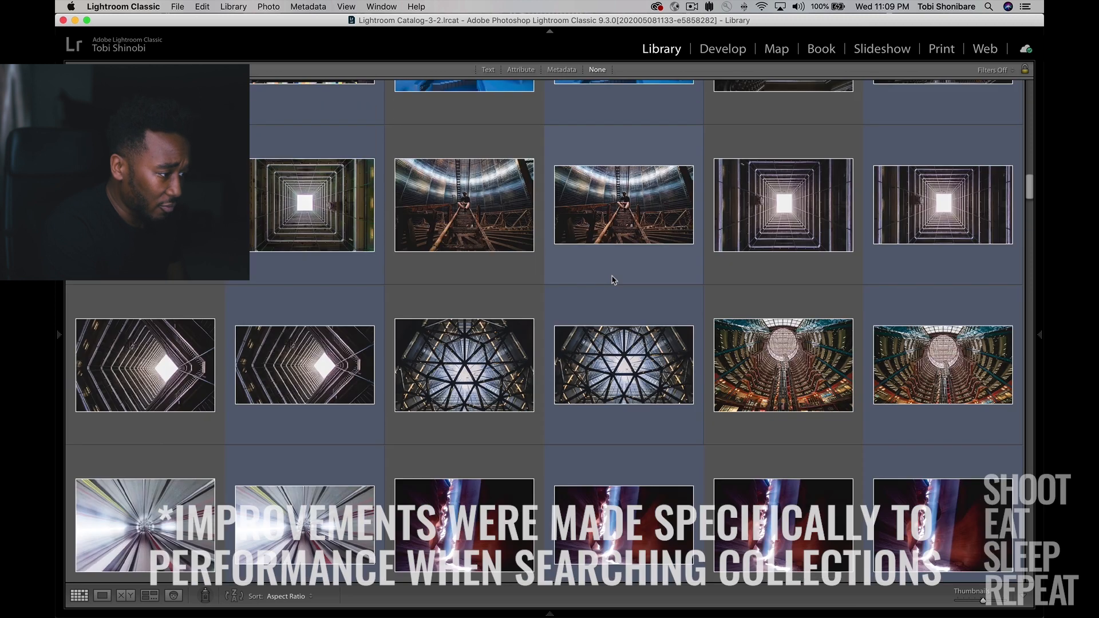
{"action": "scroll", "coordinate": [612, 279], "scroll_direction": "up", "scroll_amount": 10}
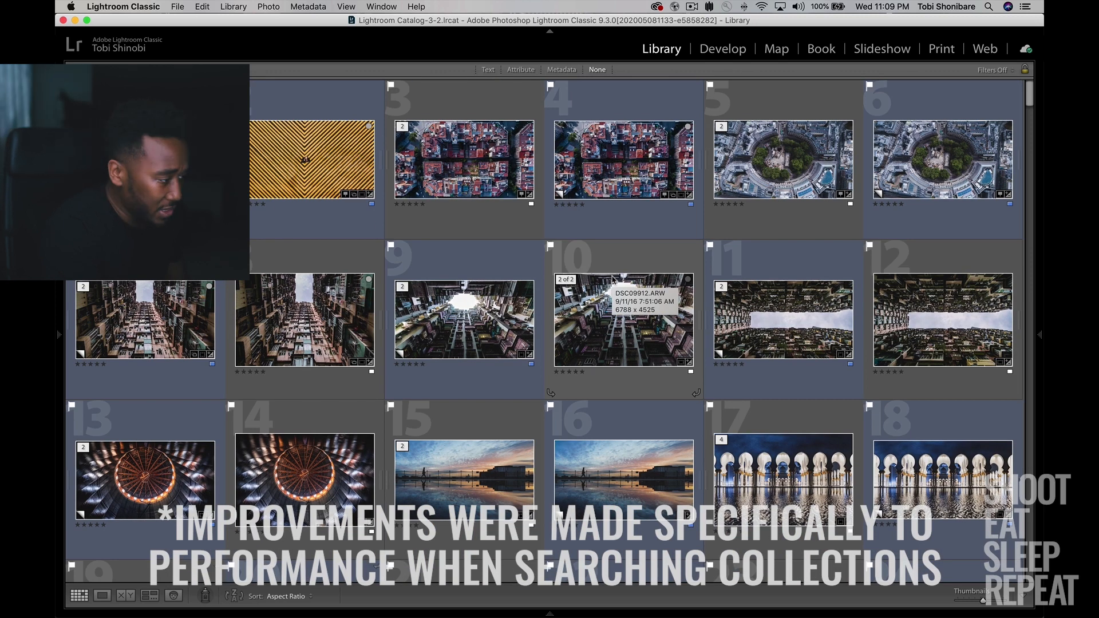
{"action": "scroll", "coordinate": [644, 339], "scroll_direction": "down", "scroll_amount": 10}
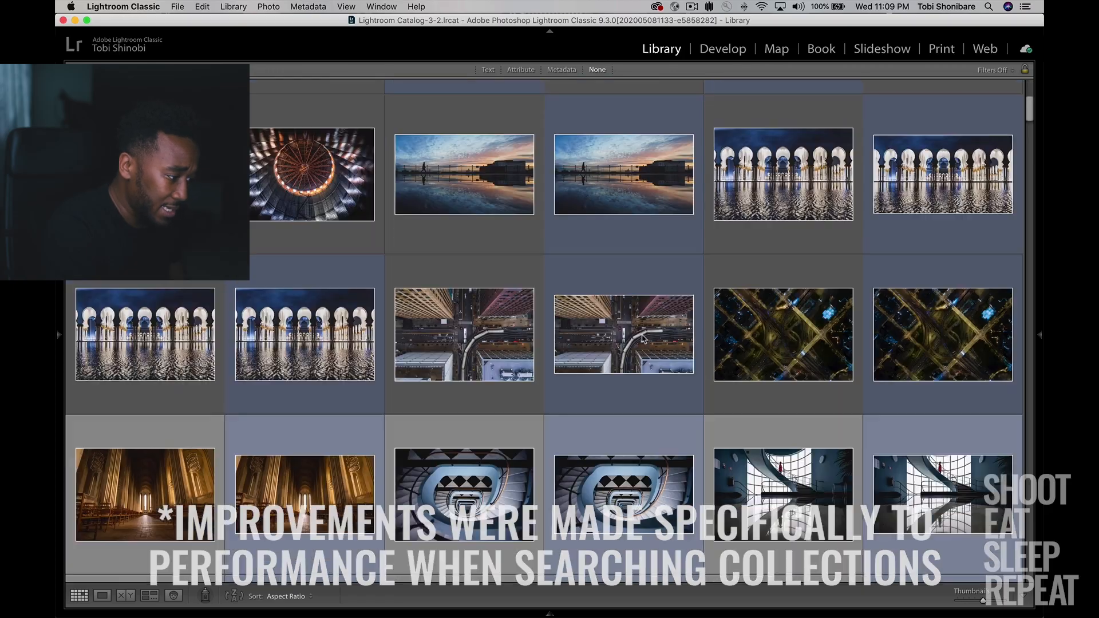
{"action": "scroll", "coordinate": [643, 339], "scroll_direction": "down", "scroll_amount": 15}
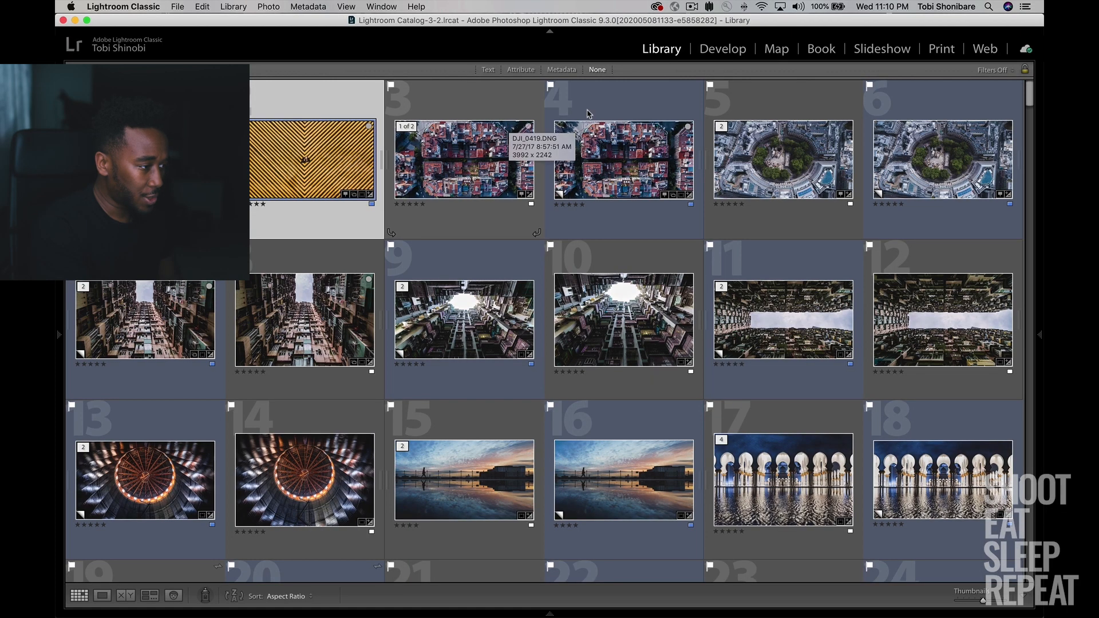
Open the yellow-and-black striped photo in Develop, start the Crop tool and cycle through its guide overlays from grid to golden triangle.
{"action": "left_click", "coordinate": [723, 49]}
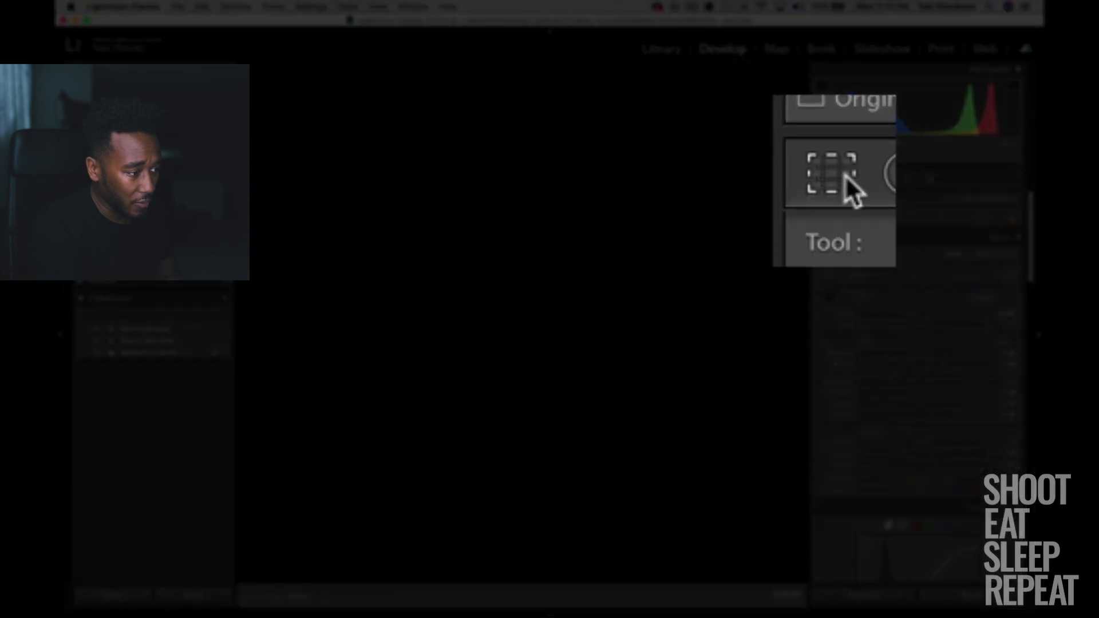
{"action": "left_click", "coordinate": [845, 174]}
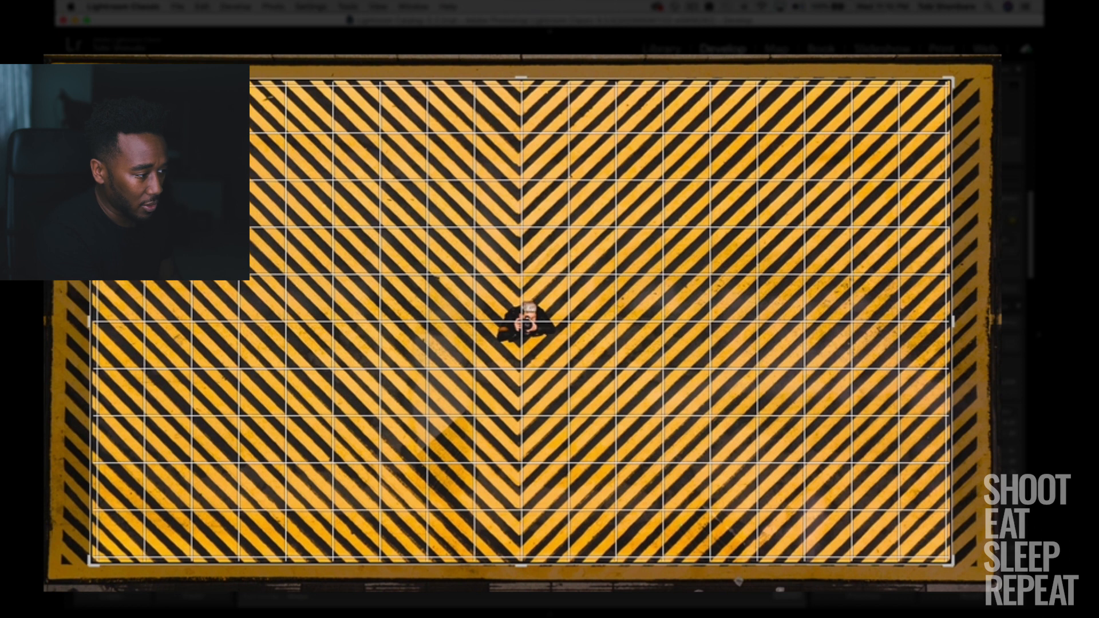
{"action": "key", "text": "o"}
{"action": "key", "text": "o"}
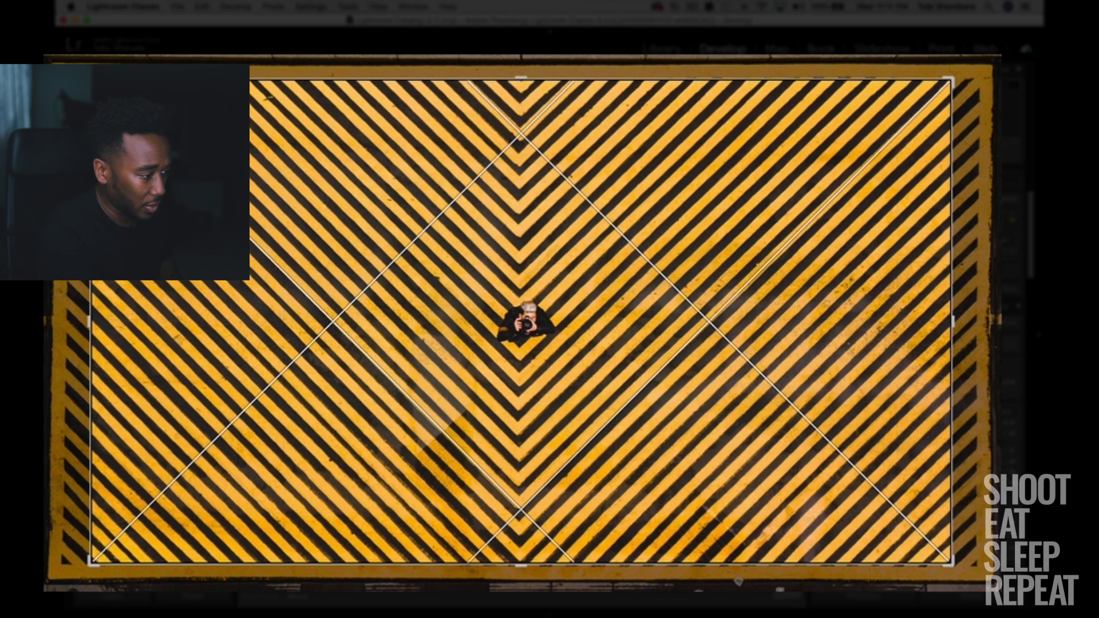
{"action": "key", "text": "o"}
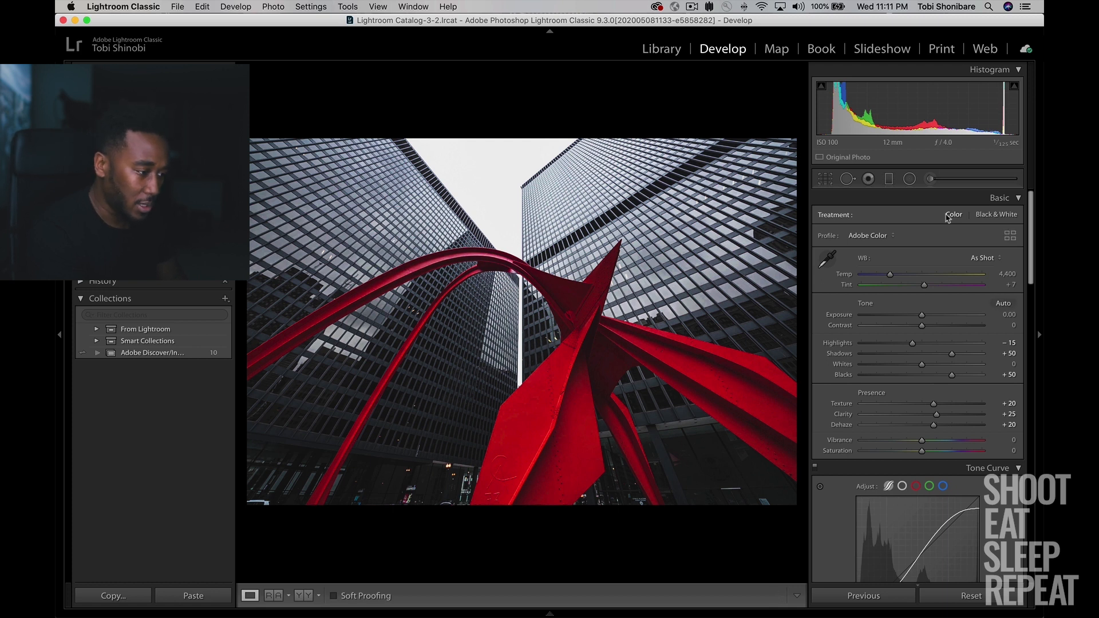
Examine the red sculpture photo's Tone Curve settings, comparing the parametric curve with the point curve.
{"action": "scroll", "coordinate": [960, 292], "scroll_direction": "down", "scroll_amount": 2}
{"action": "scroll", "coordinate": [959, 292], "scroll_direction": "down", "scroll_amount": 8}
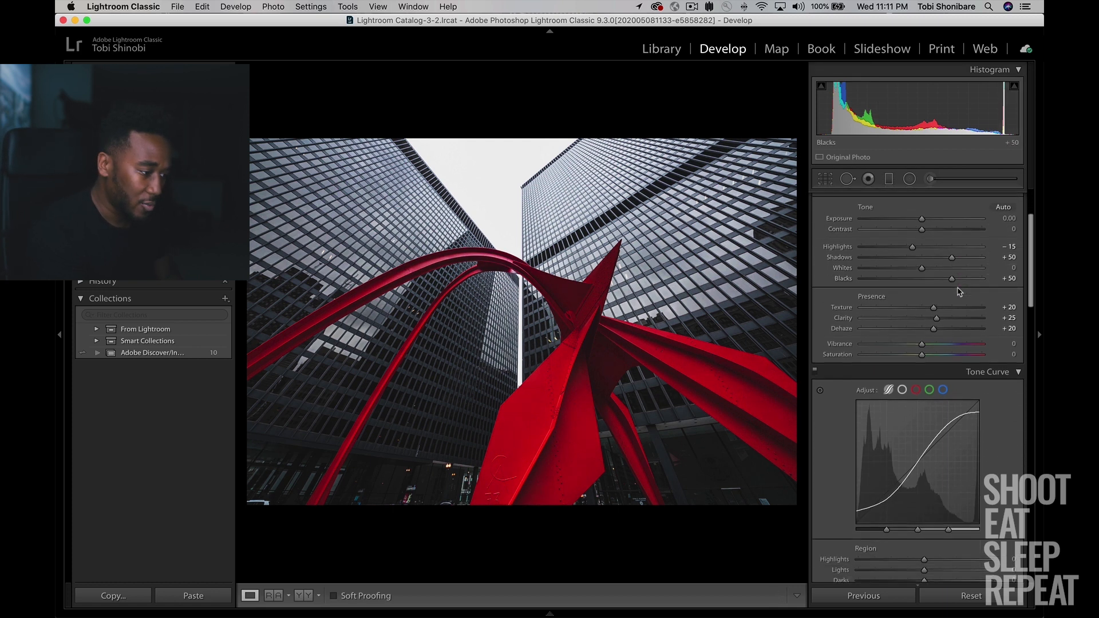
{"action": "scroll", "coordinate": [957, 287], "scroll_direction": "down", "scroll_amount": 1}
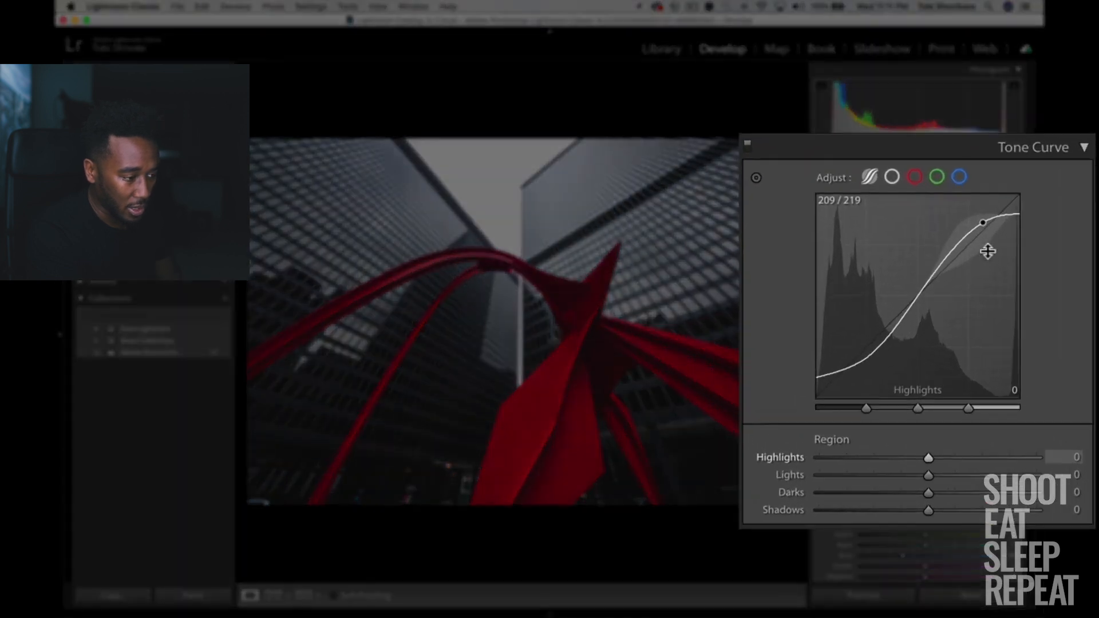
{"action": "left_click_drag", "start_coordinate": [960, 281], "coordinate": [970, 257]}
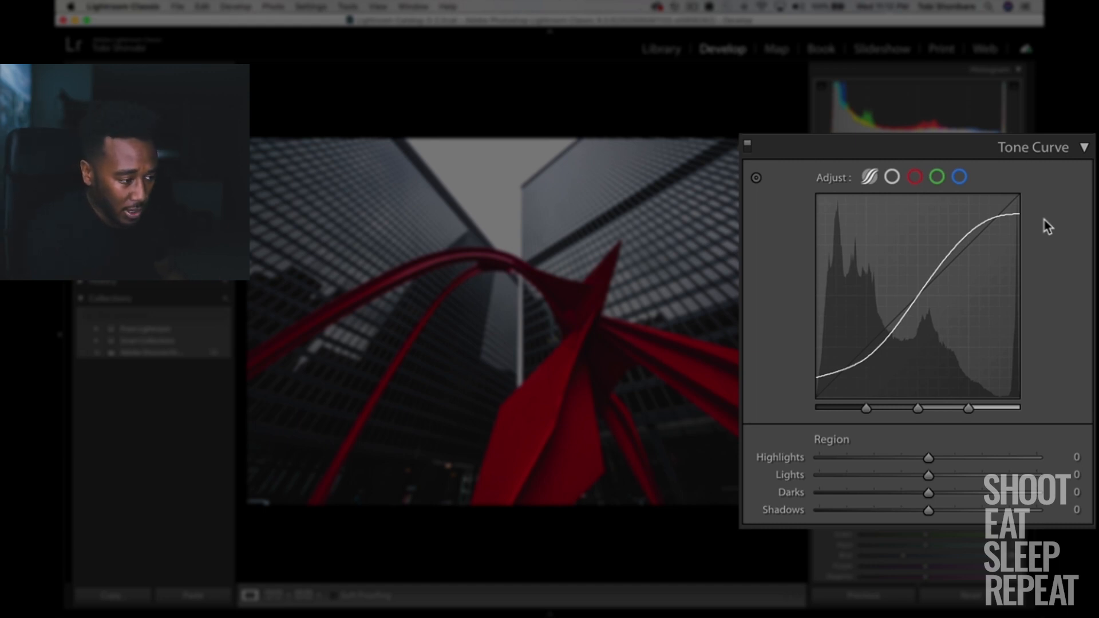
{"action": "left_click", "coordinate": [894, 179]}
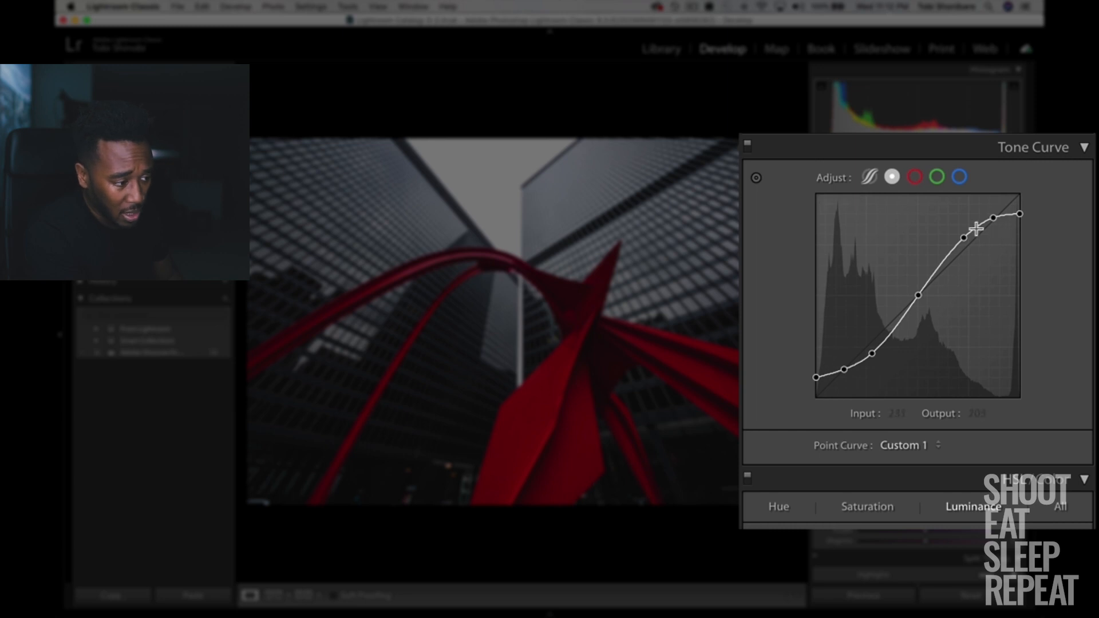
{"action": "left_click", "coordinate": [870, 178]}
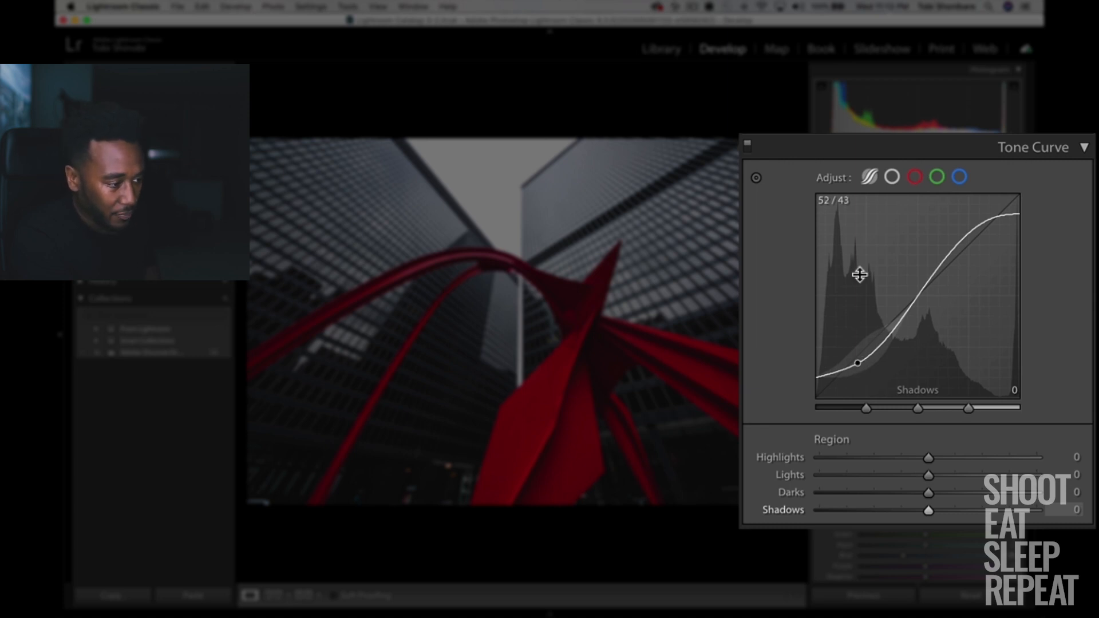
{"action": "left_click", "coordinate": [891, 183]}
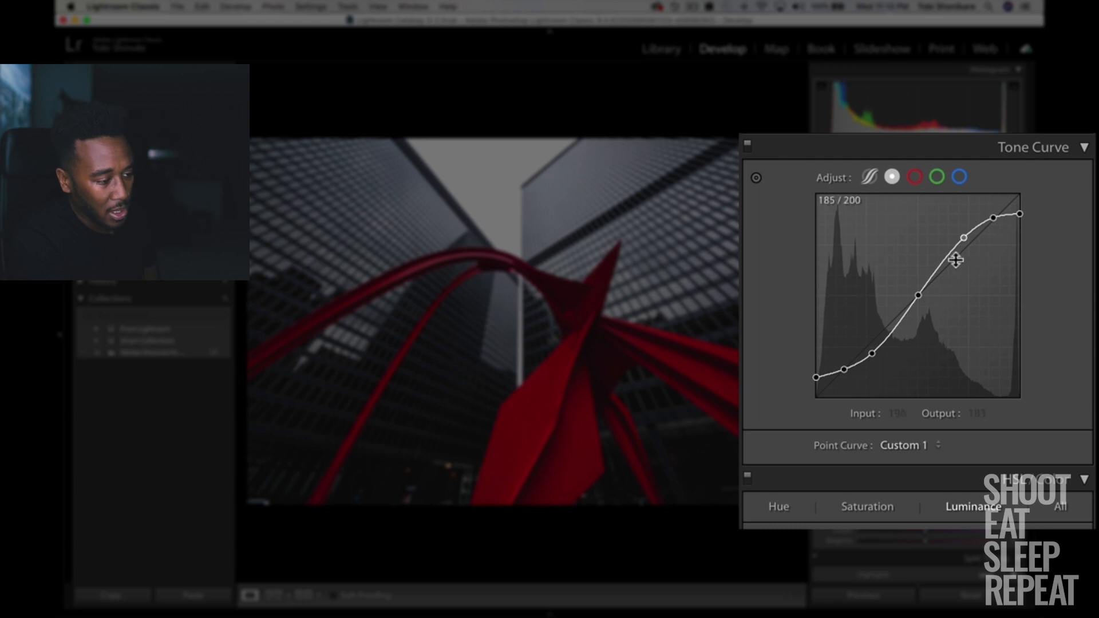
{"action": "left_click", "coordinate": [869, 177]}
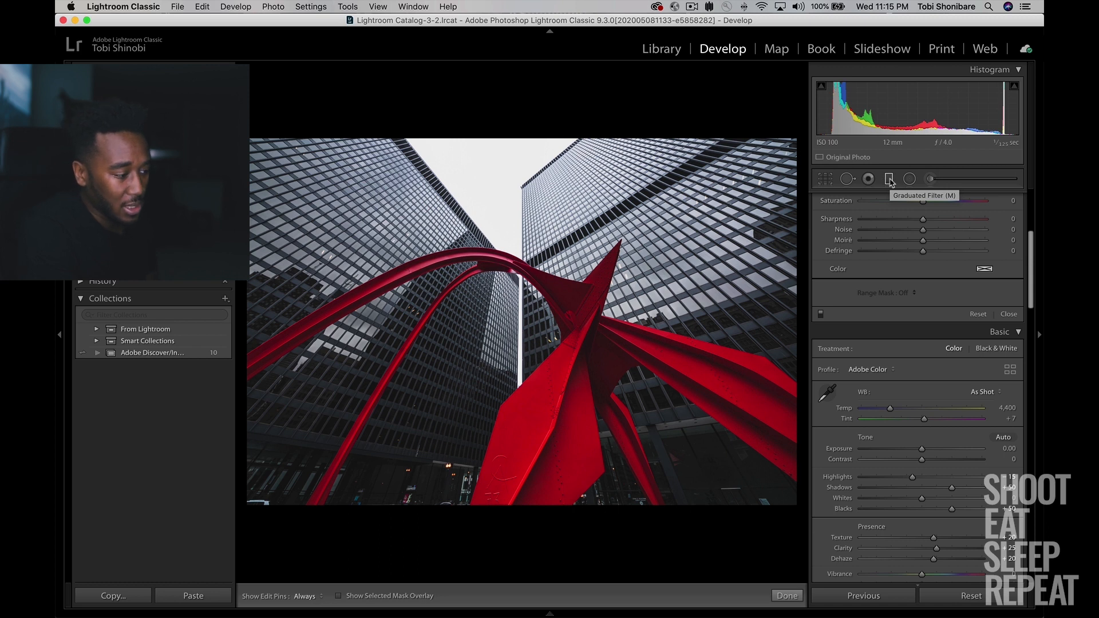
Place a narrow graduated filter just below the photo so that its effect covers the whole picture.
{"action": "left_click", "coordinate": [889, 179]}
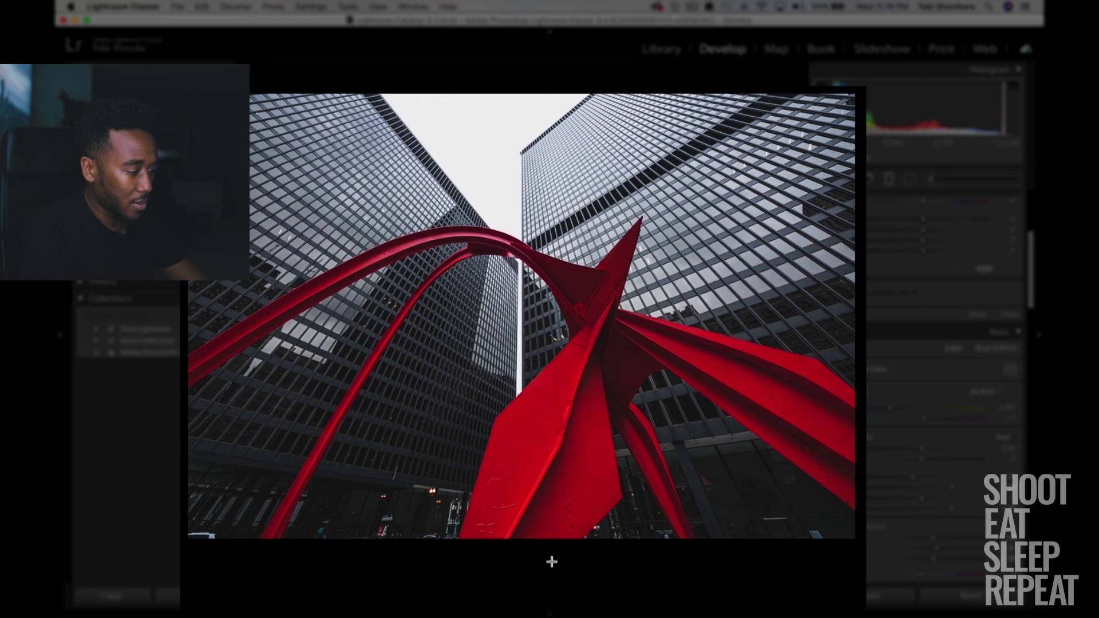
{"action": "left_click_drag", "start_coordinate": [547, 524], "coordinate": [546, 528]}
{"action": "left_click_drag", "start_coordinate": [552, 570], "coordinate": [550, 587]}
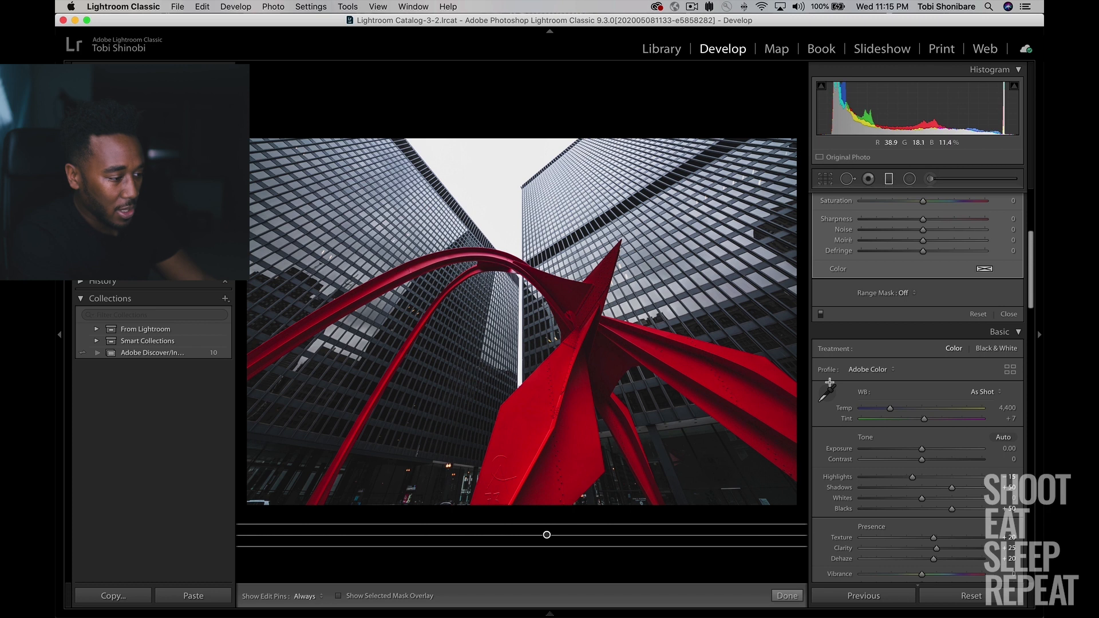
Set the filter's Range Mask to Color and sample several reds across the sculpture's wing, inner shadow and arch.
{"action": "scroll", "coordinate": [921, 314], "scroll_direction": "up", "scroll_amount": 5}
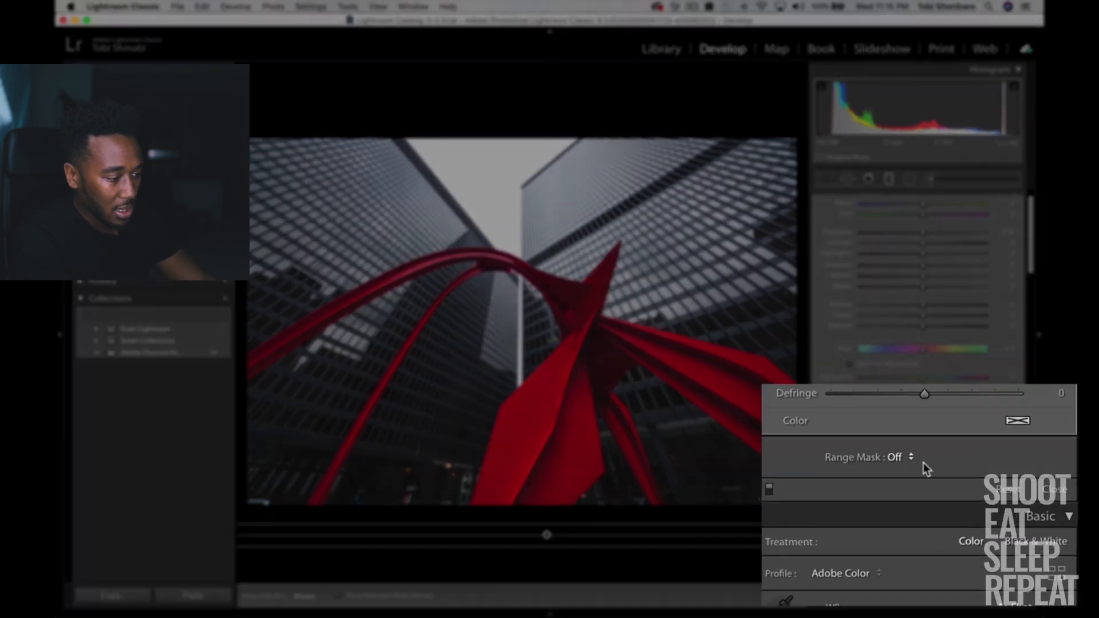
{"action": "left_click", "coordinate": [906, 459]}
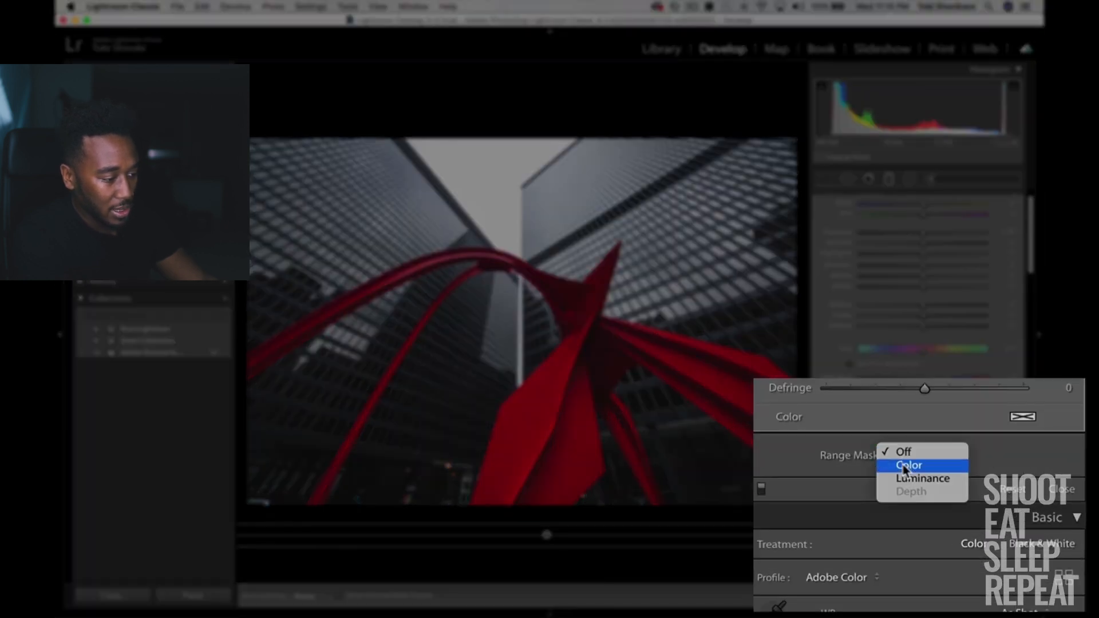
{"action": "left_click", "coordinate": [906, 469]}
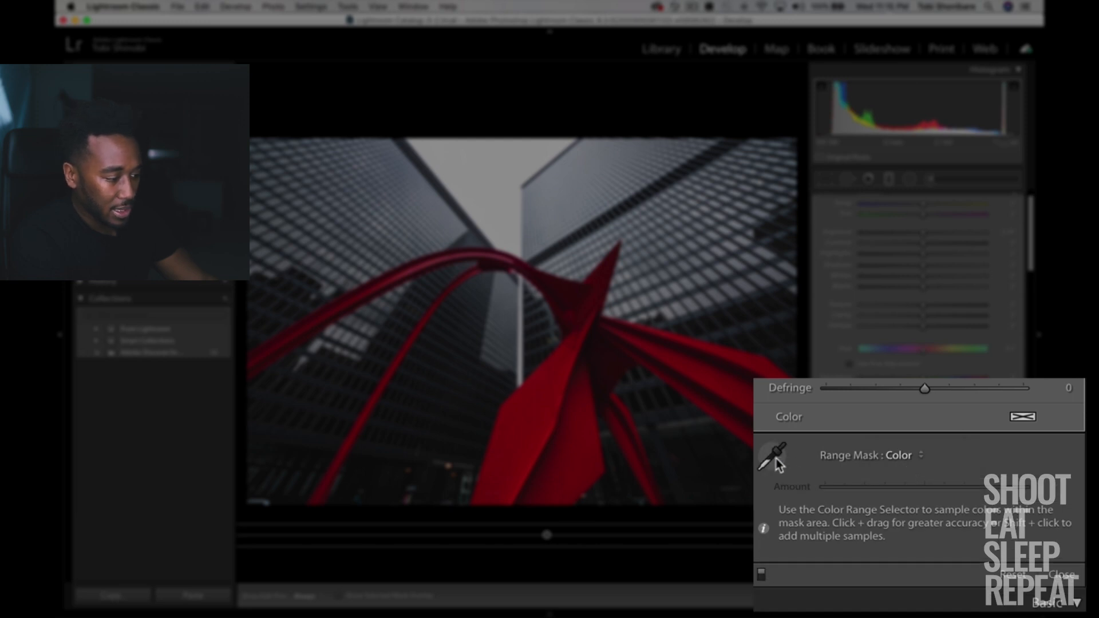
{"action": "left_click", "coordinate": [831, 466]}
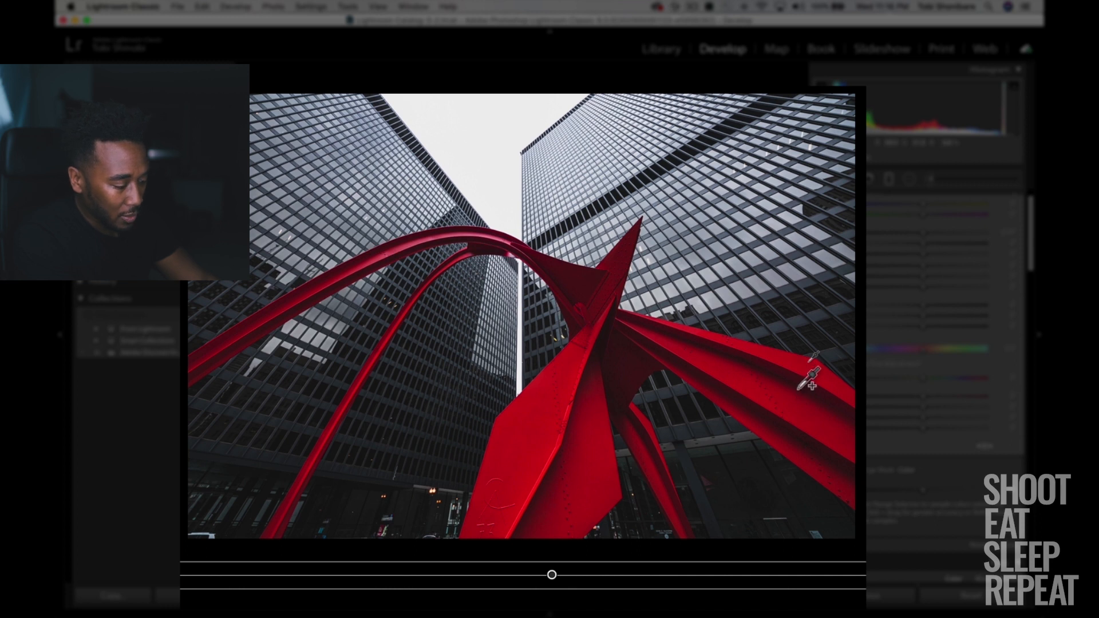
{"action": "left_click", "coordinate": [801, 385], "text": "shift"}
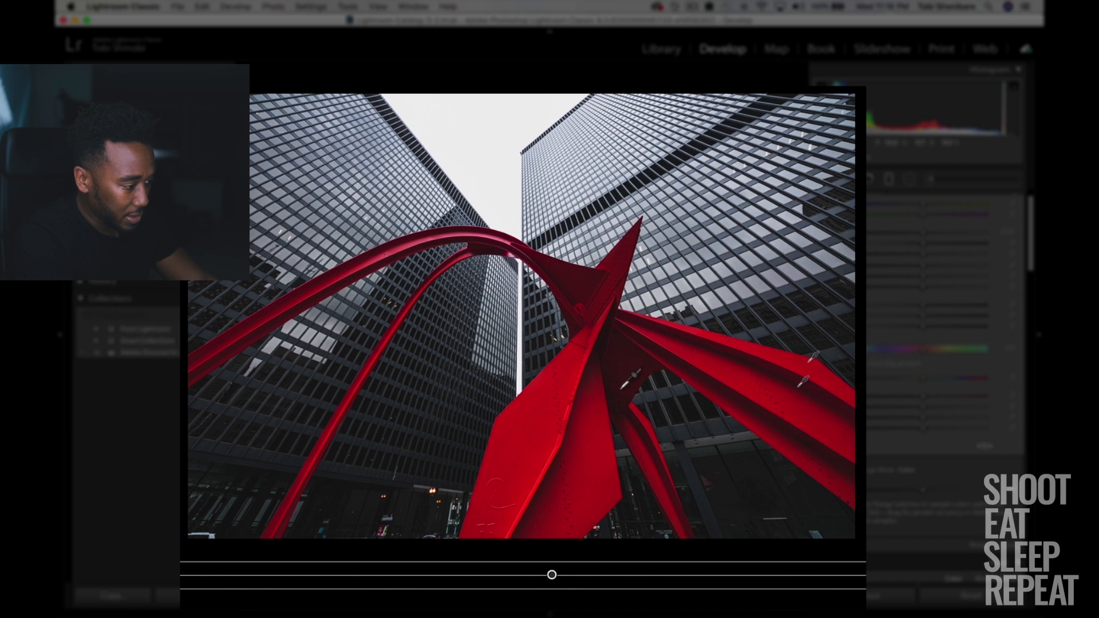
{"action": "left_click", "coordinate": [621, 392], "text": "shift"}
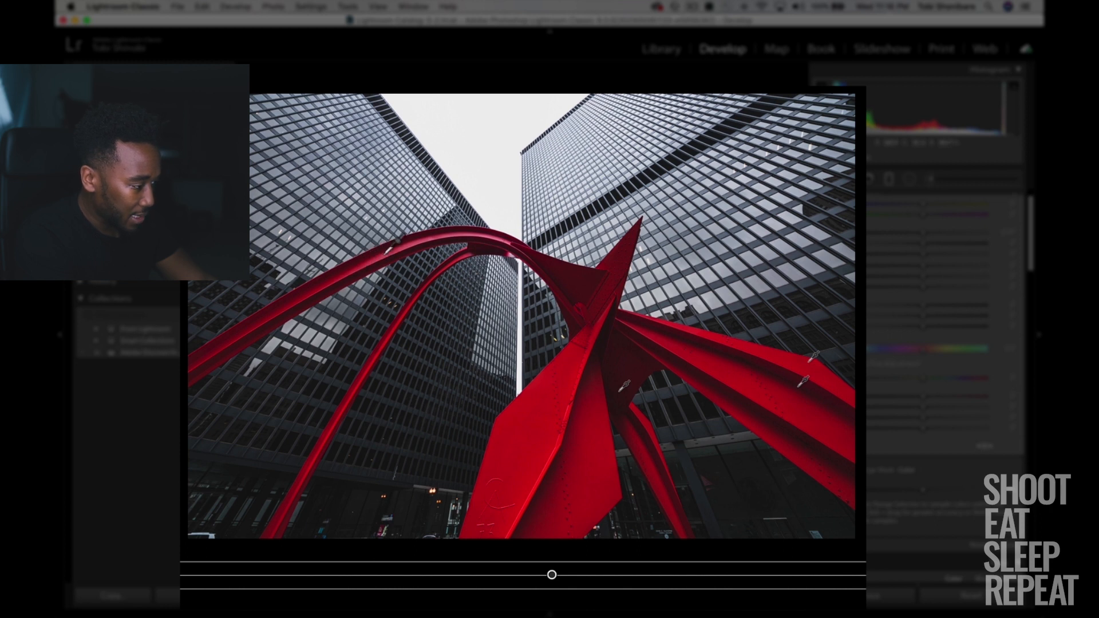
{"action": "left_click", "coordinate": [390, 248], "text": "shift"}
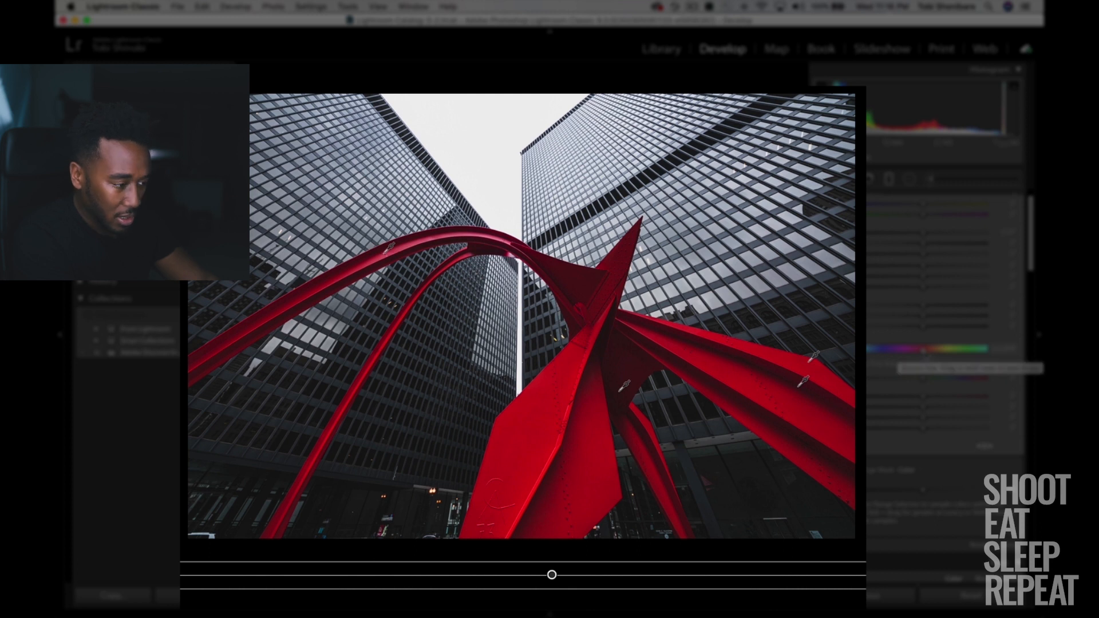
Set the filter's Hue to -141.7, add a color sample near the sculpture's centre and close the filter.
{"action": "left_click_drag", "start_coordinate": [899, 351], "coordinate": [875, 351]}
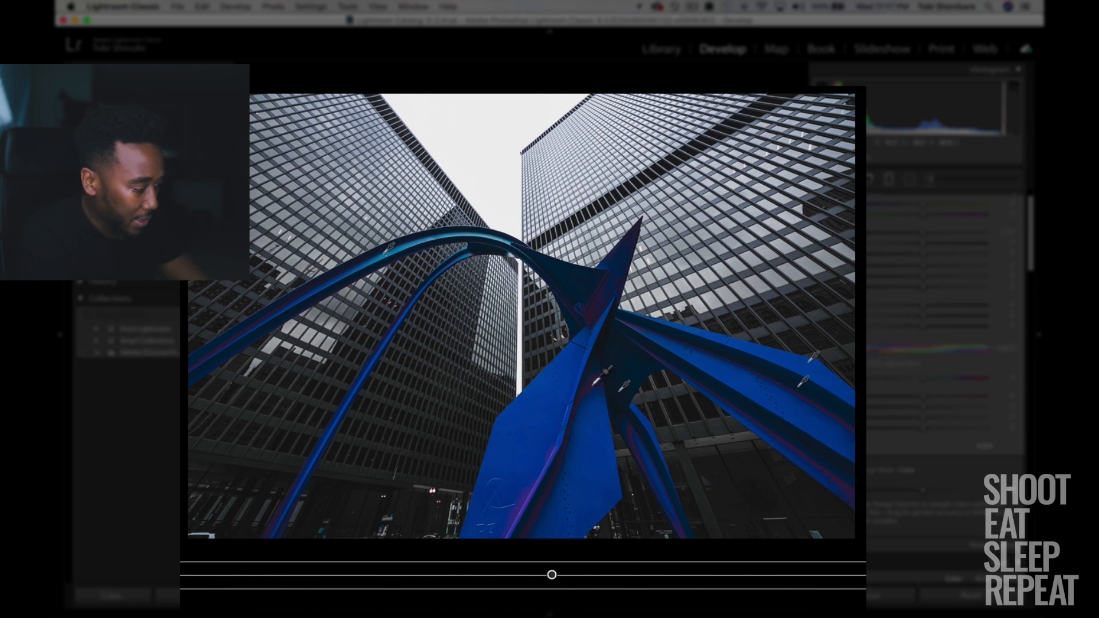
{"action": "left_click", "coordinate": [592, 384], "text": "shift"}
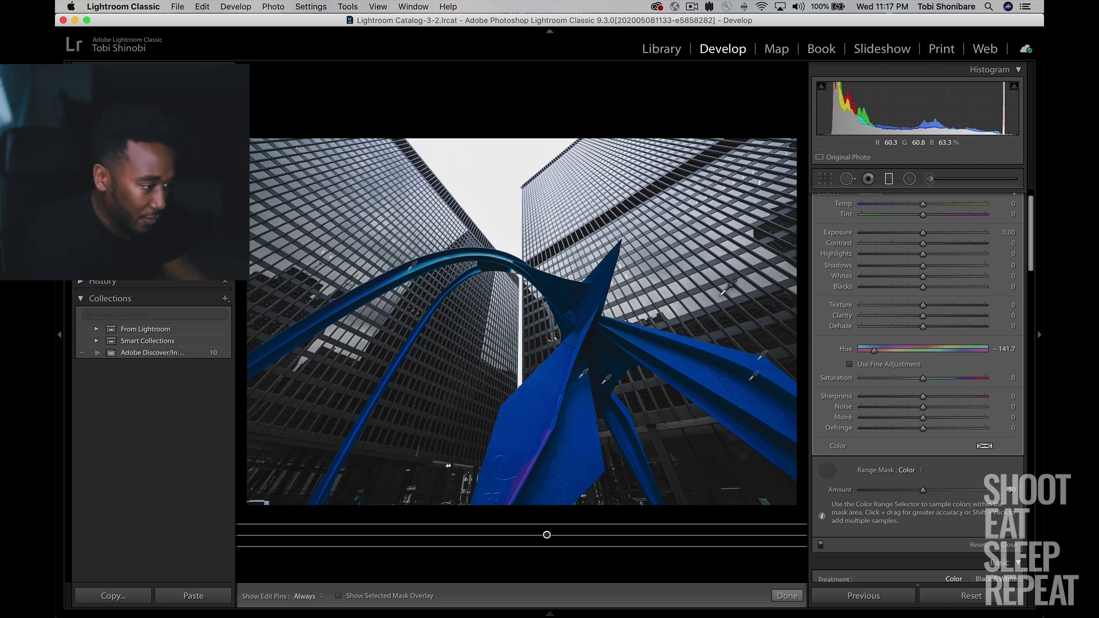
{"action": "left_click", "coordinate": [889, 179]}
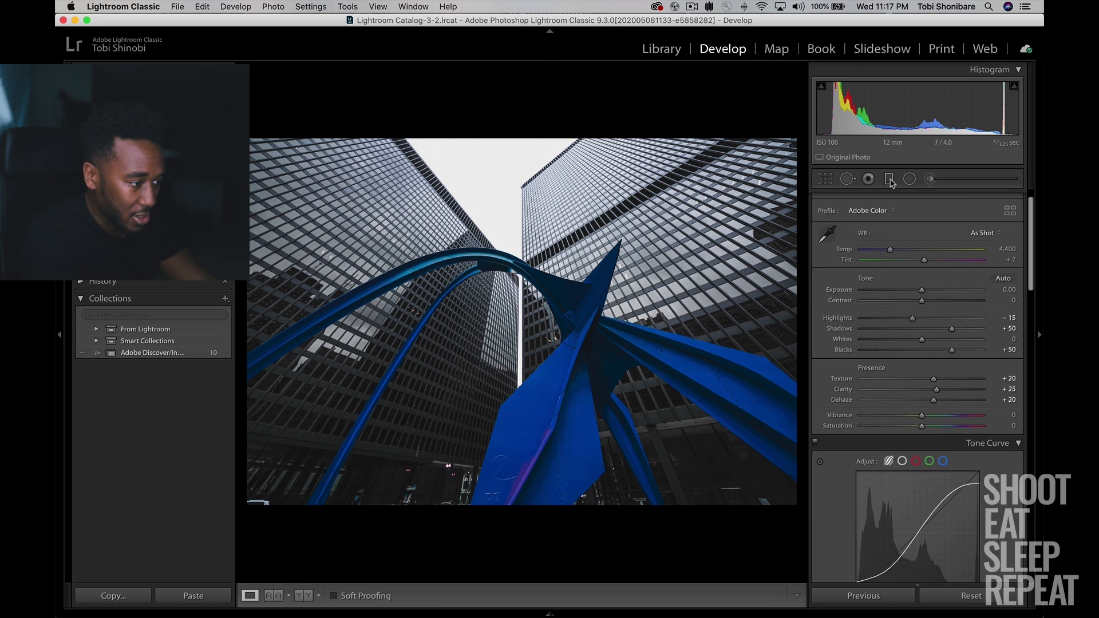
Add a second graduated filter below the photo, beneath the first filter's pin, so that it also covers the whole picture.
{"action": "left_click", "coordinate": [889, 179]}
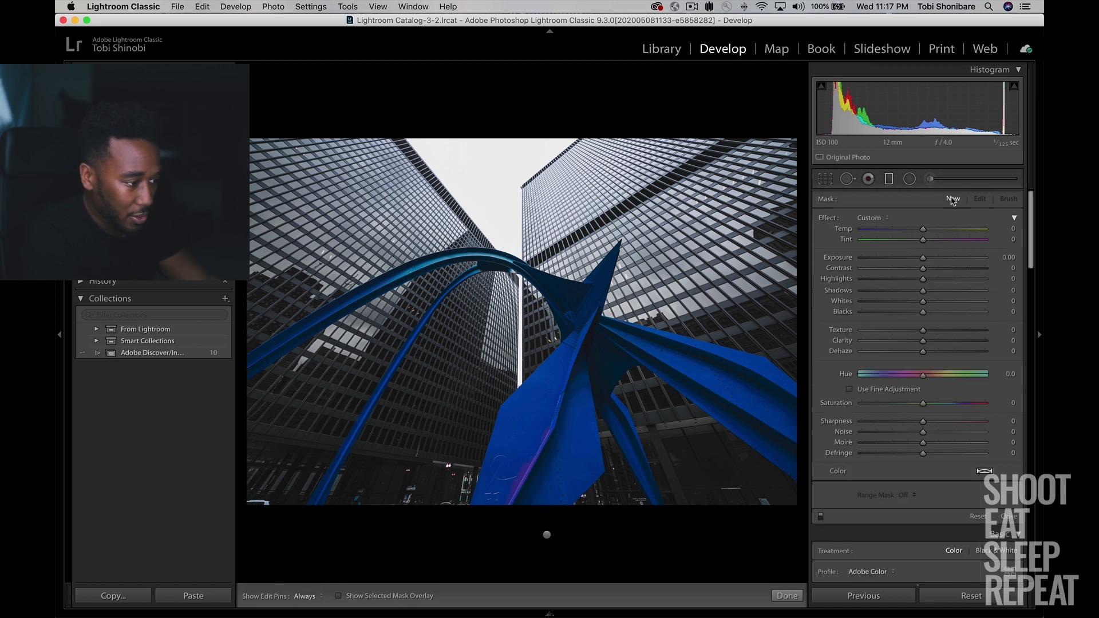
{"action": "left_click", "coordinate": [890, 182]}
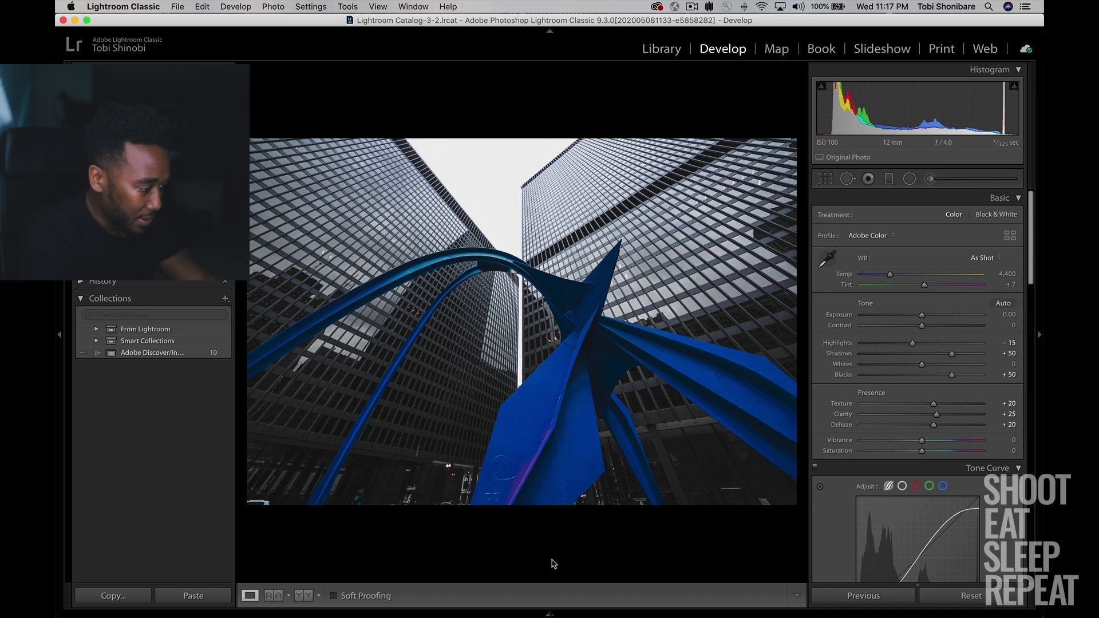
{"action": "left_click", "coordinate": [887, 181]}
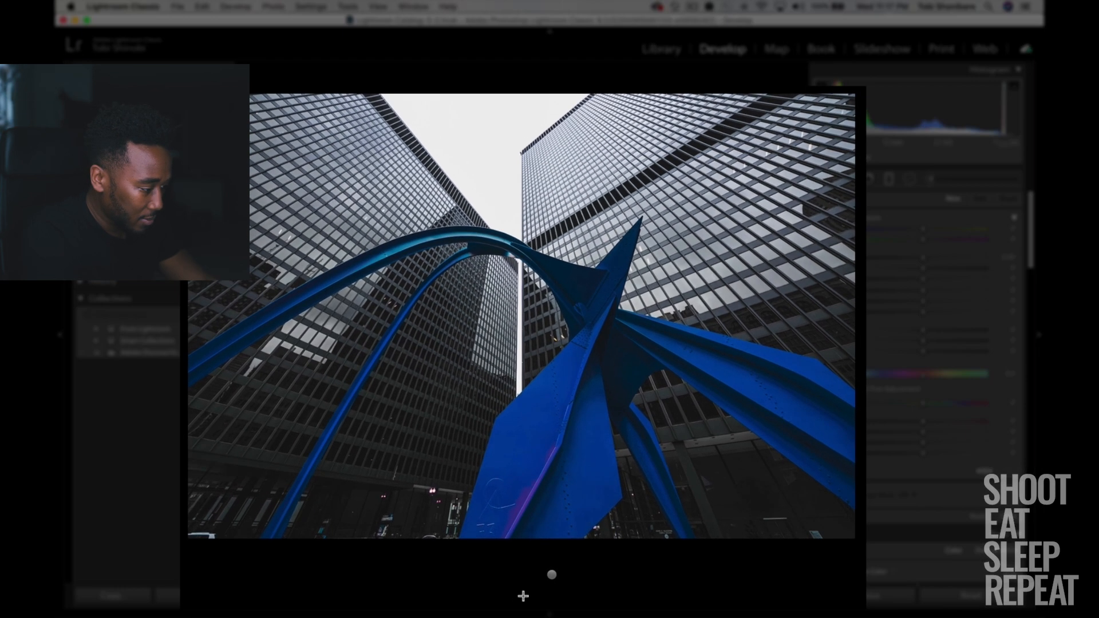
{"action": "left_click_drag", "start_coordinate": [524, 596], "coordinate": [524, 606]}
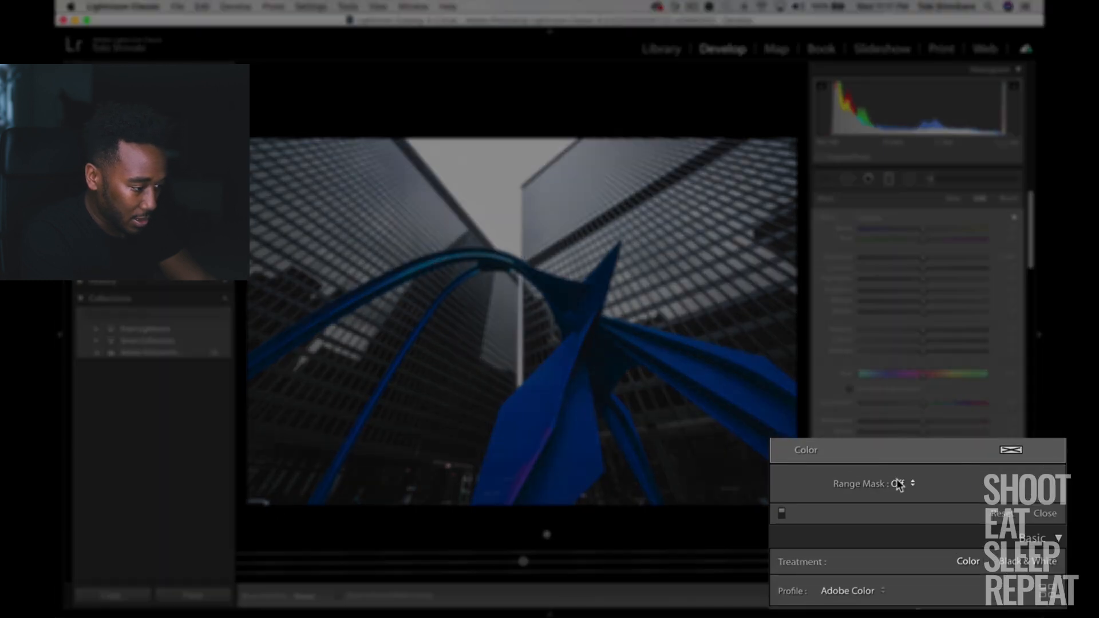
Set the second filter's Range Mask to Color and sample the purple edge on the sculpture's front blade.
{"action": "left_click", "coordinate": [903, 495]}
{"action": "left_click", "coordinate": [907, 493]}
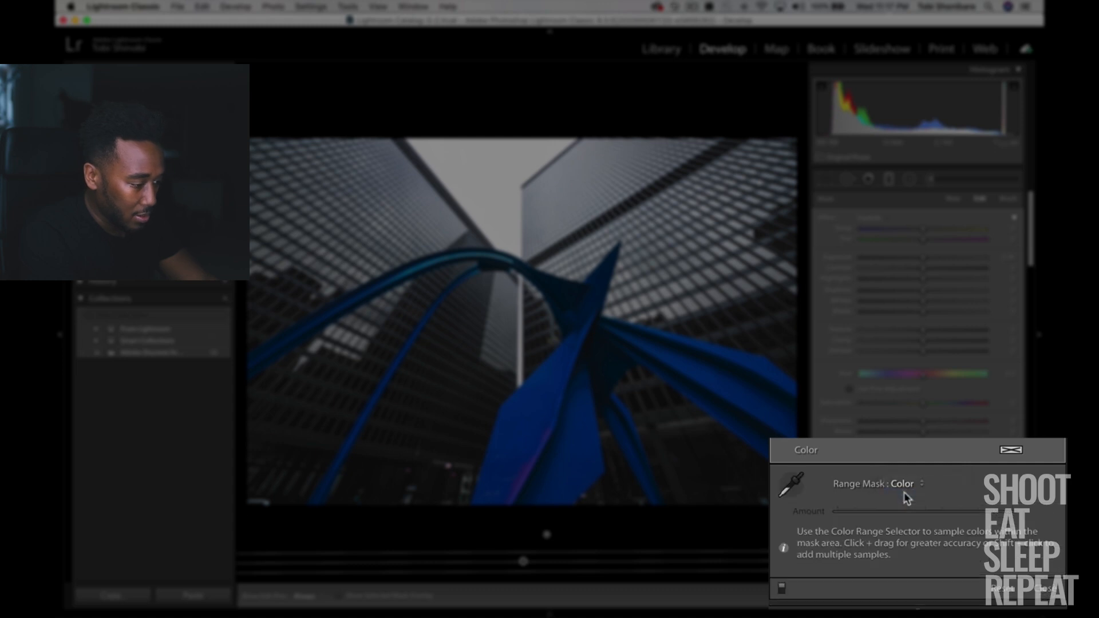
{"action": "left_click", "coordinate": [828, 493]}
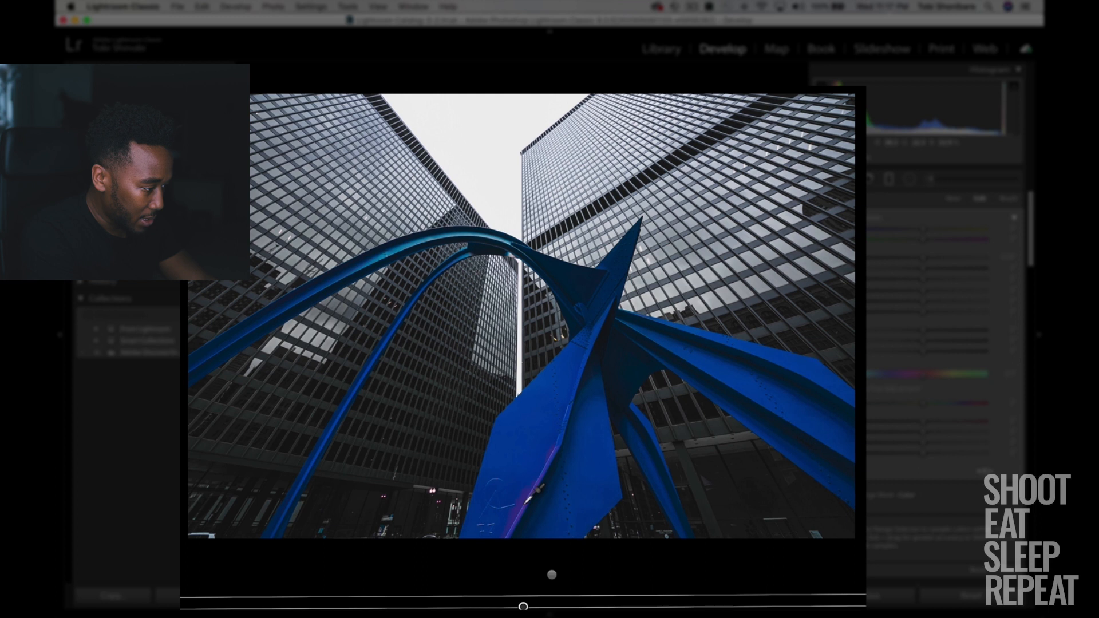
{"action": "left_click", "coordinate": [521, 507], "text": "shift"}
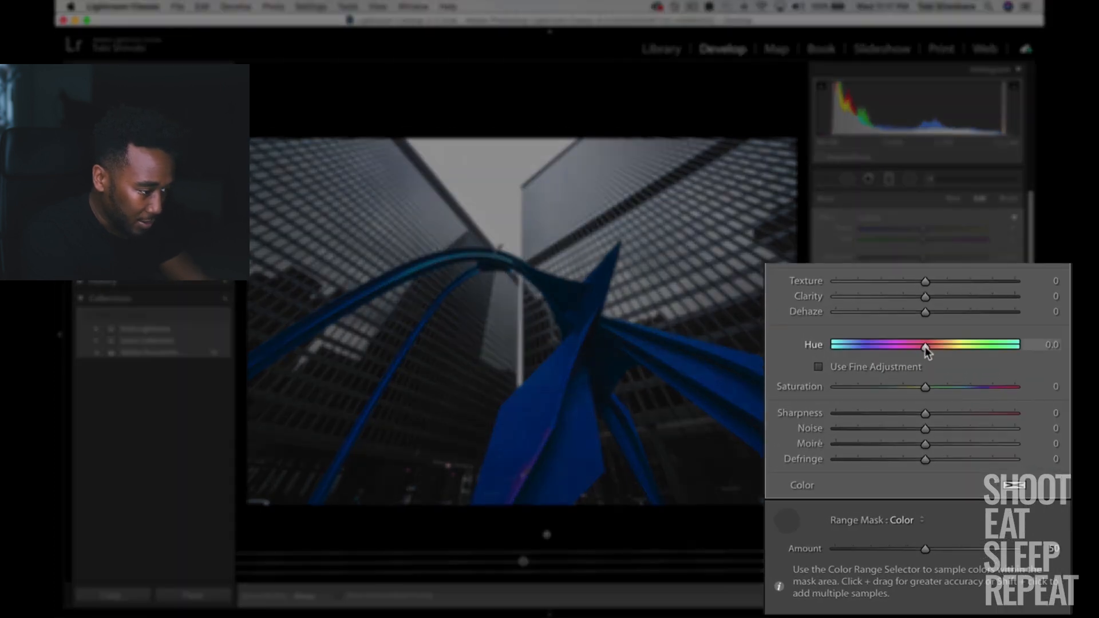
Enable Use Fine Adjustment for the second filter and set its Hue to -16.0.
{"action": "mouse_move", "coordinate": [925, 346]}
{"action": "left_mouse_down"}
{"action": "mouse_move", "coordinate": [907, 359]}
{"action": "mouse_move", "coordinate": [923, 378]}
{"action": "left_mouse_up"}
{"action": "left_click_drag", "start_coordinate": [921, 376], "coordinate": [922, 375]}
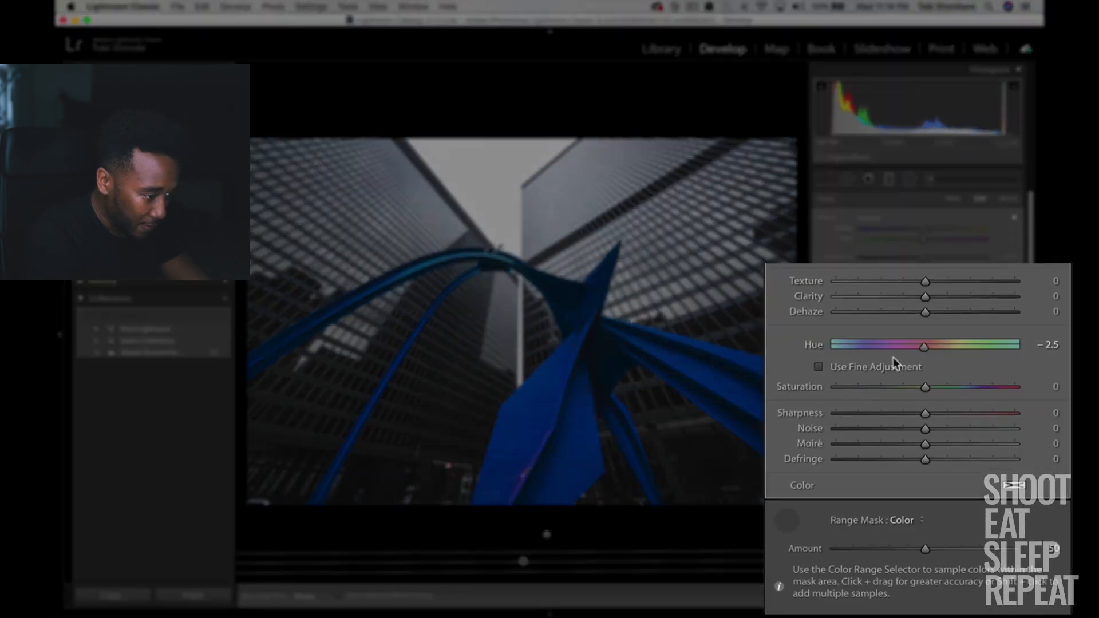
{"action": "left_click", "coordinate": [819, 366]}
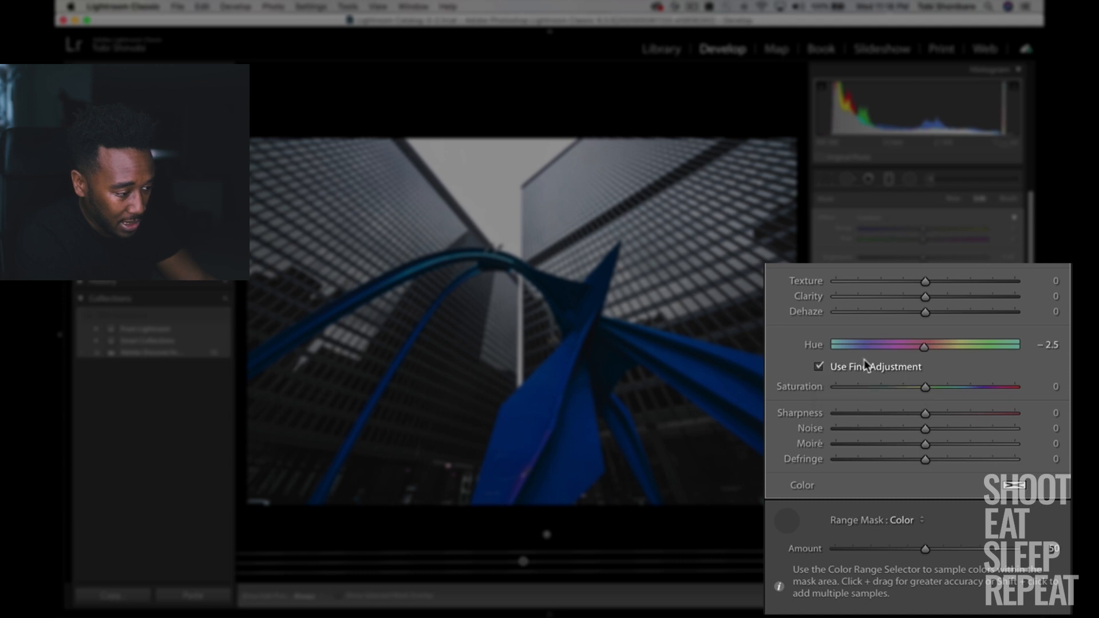
{"action": "left_click_drag", "start_coordinate": [923, 348], "coordinate": [787, 346]}
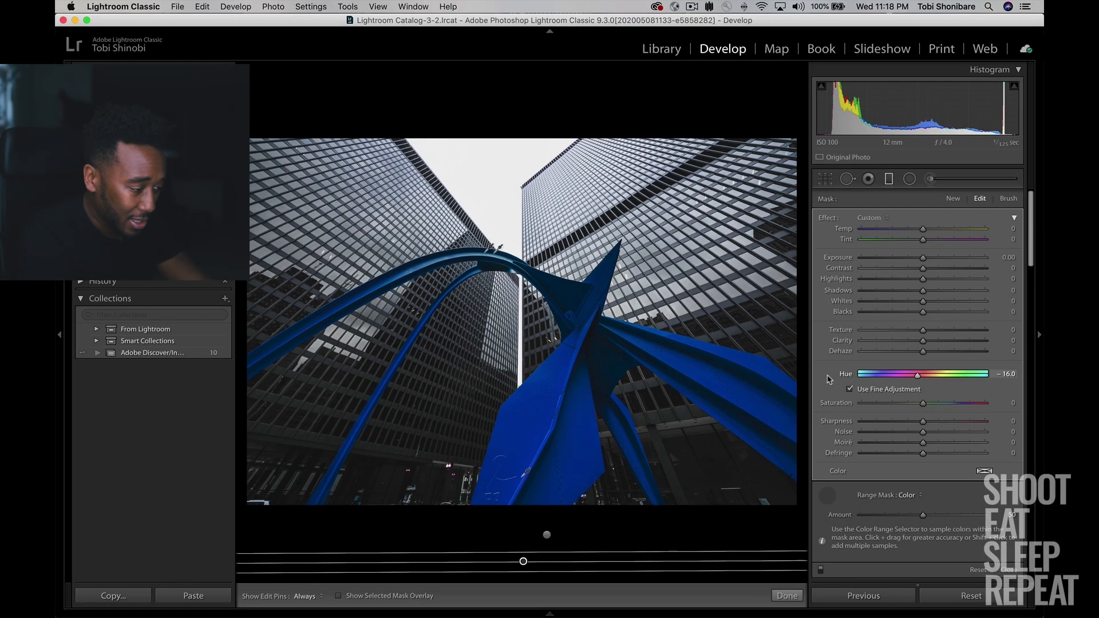